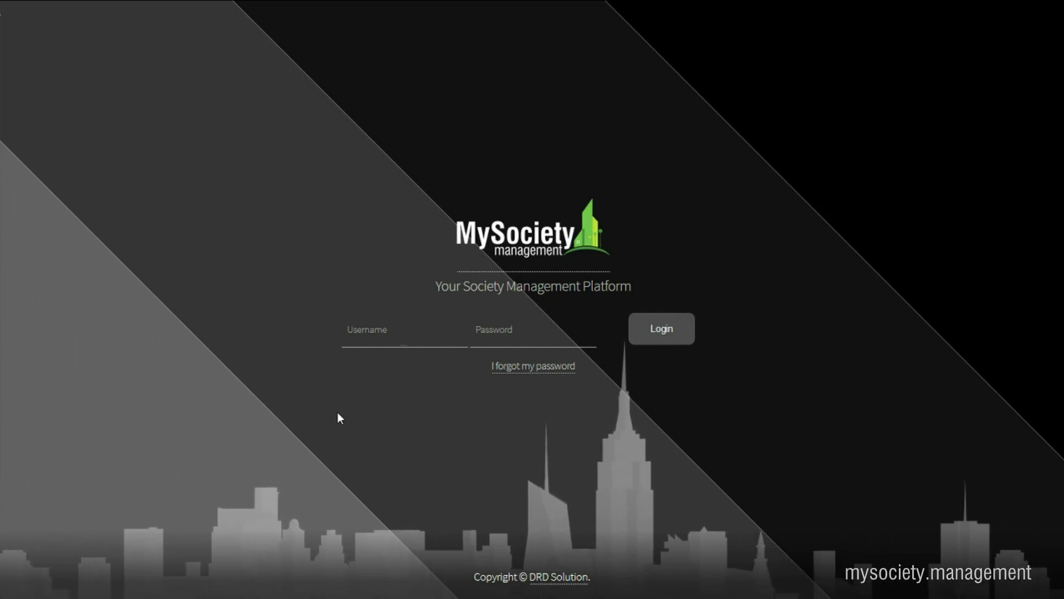
# Step: Log in to the admin panel as the demo user to reach the dashboard
pyautogui.click(409, 342)
pyautogui.write('demo')
pyautogui.press('Tab')
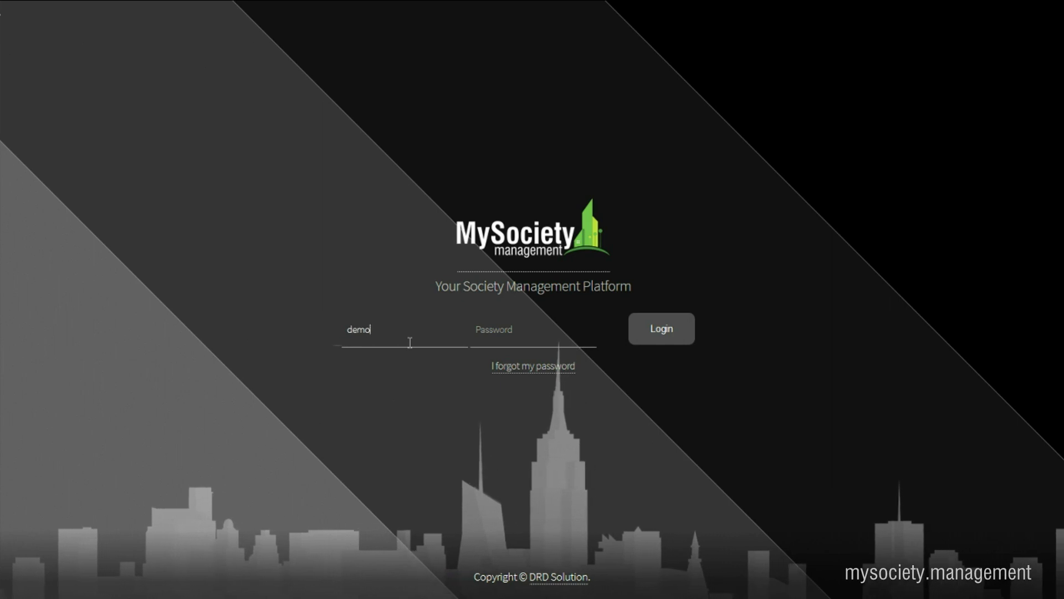
pyautogui.write('12345')
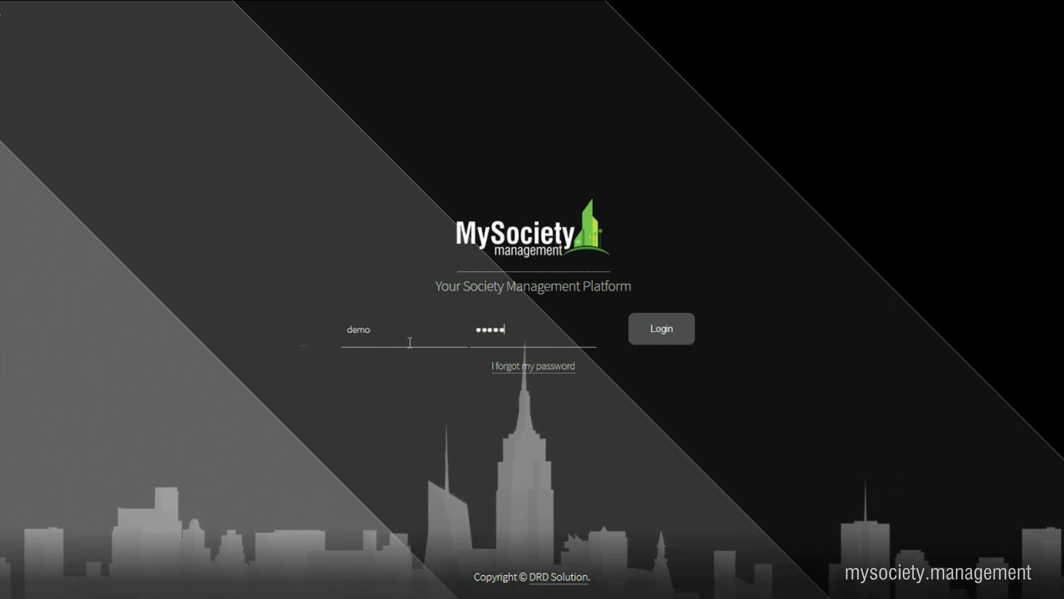
pyautogui.click(642, 321)
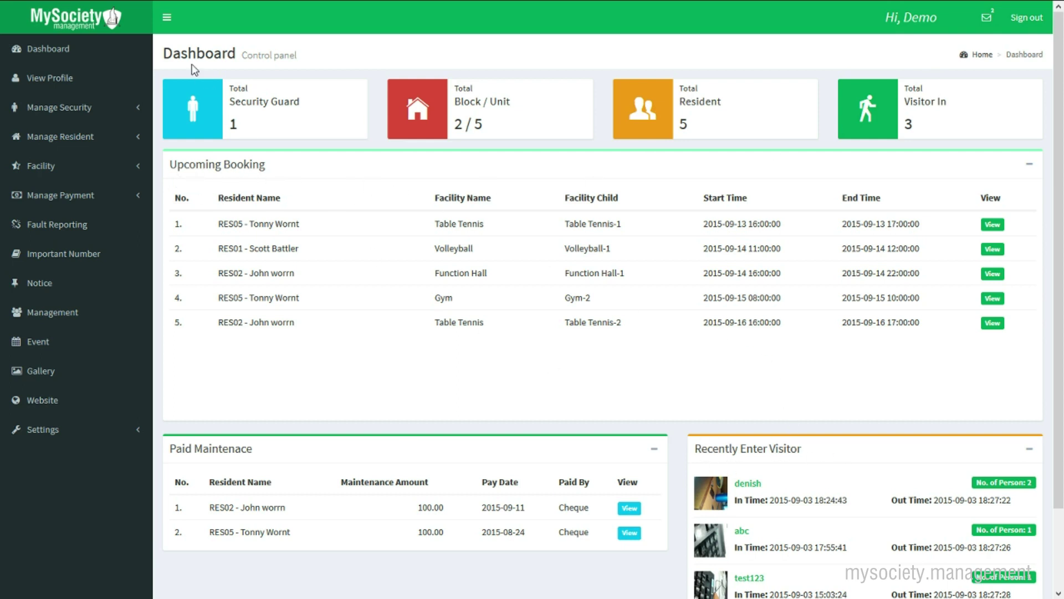
# Step: Collapse and re-expand the sidebar, then view the Society Details profile page
pyautogui.click(166, 23)
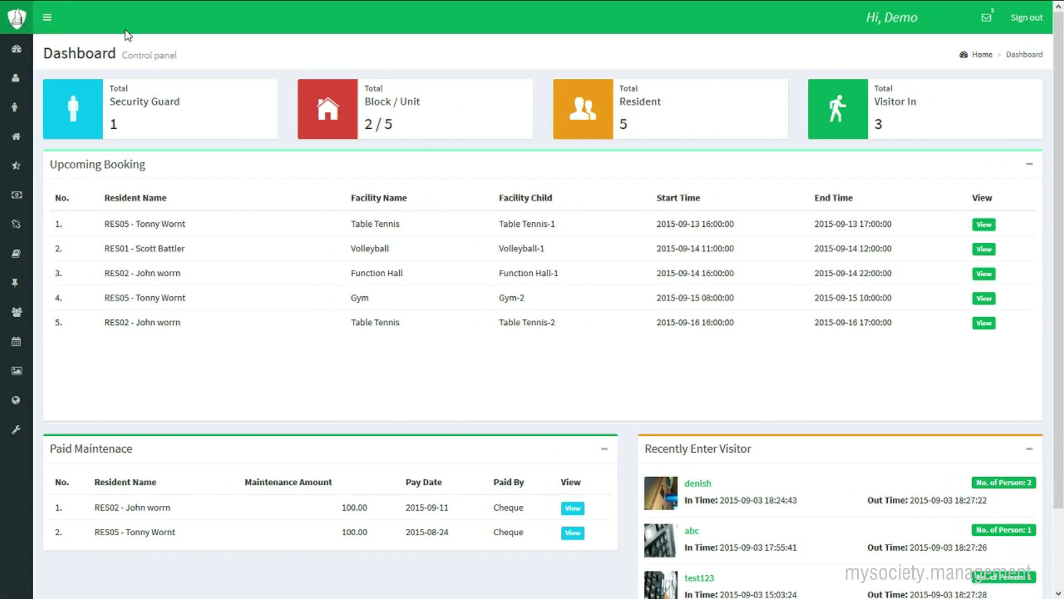
pyautogui.click(44, 24)
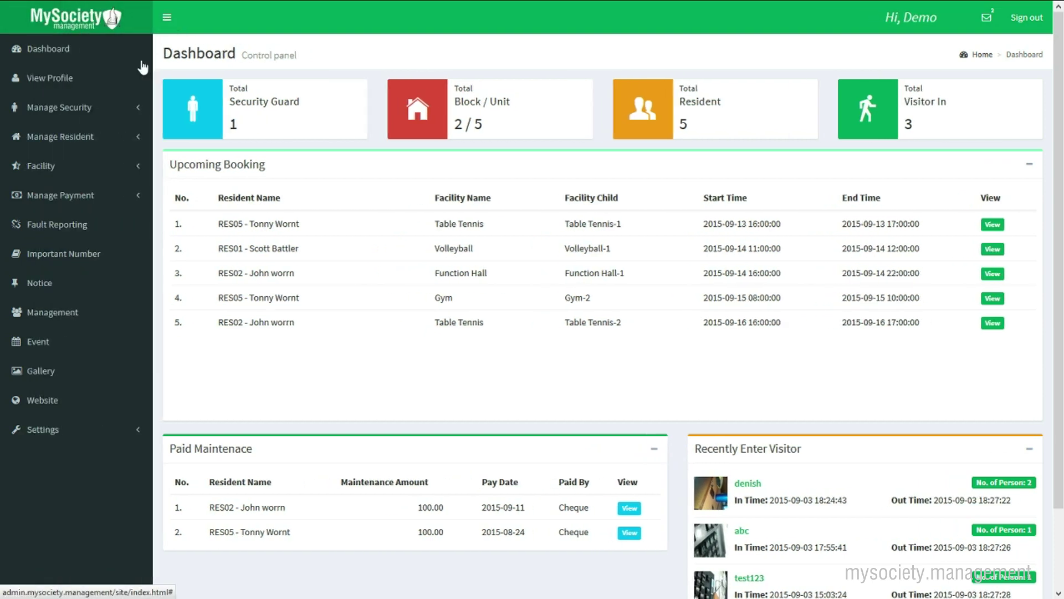
pyautogui.click(58, 83)
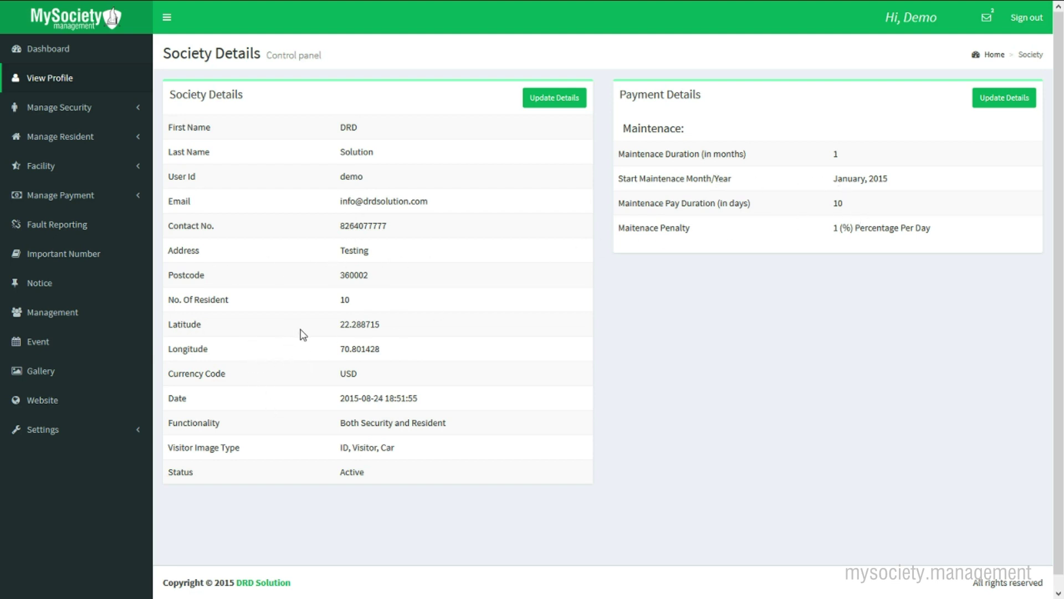
pyautogui.click(137, 114)
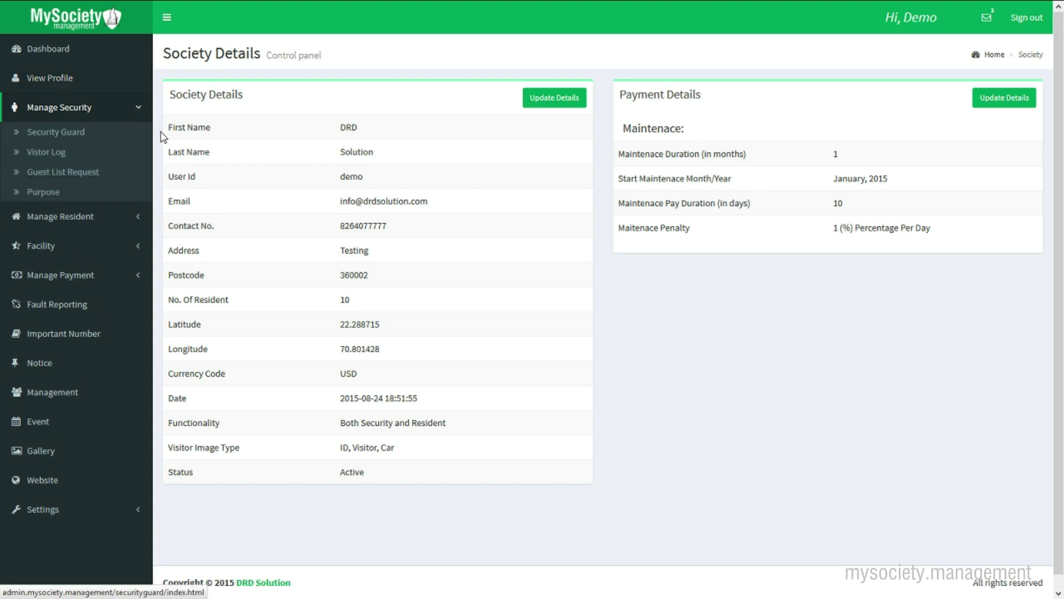
# Step: Review the Security Guard, Visitor Log, Guest List Request and Purpose lists in turn
pyautogui.click(83, 138)
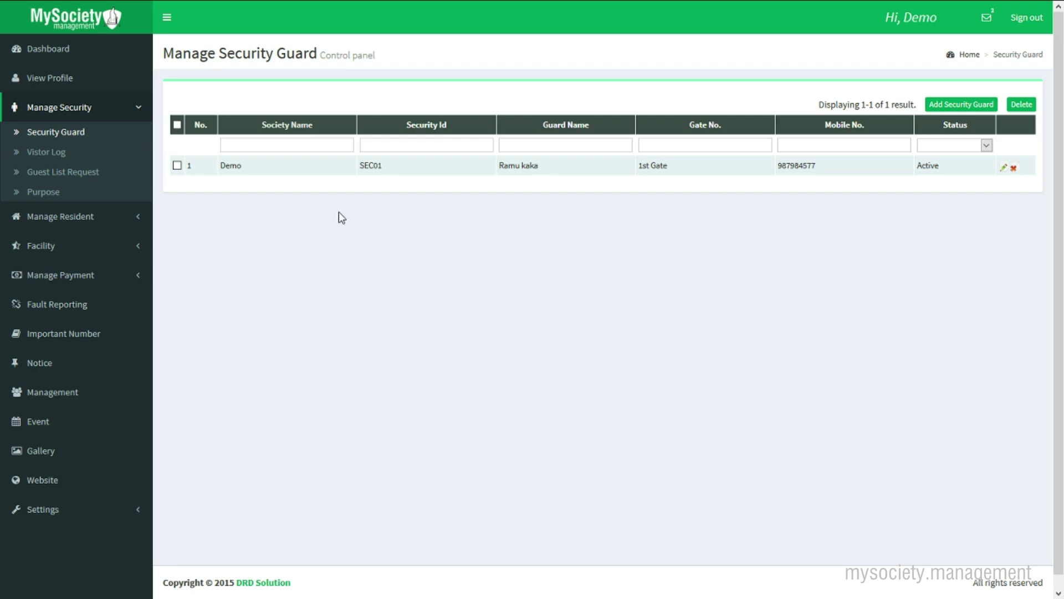
pyautogui.click(52, 158)
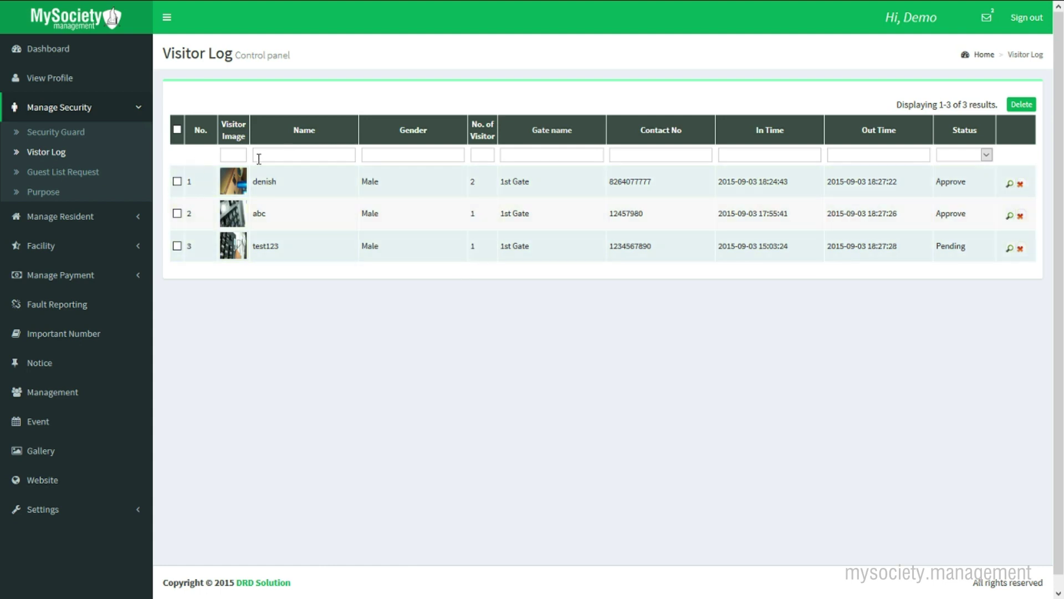
pyautogui.click(65, 173)
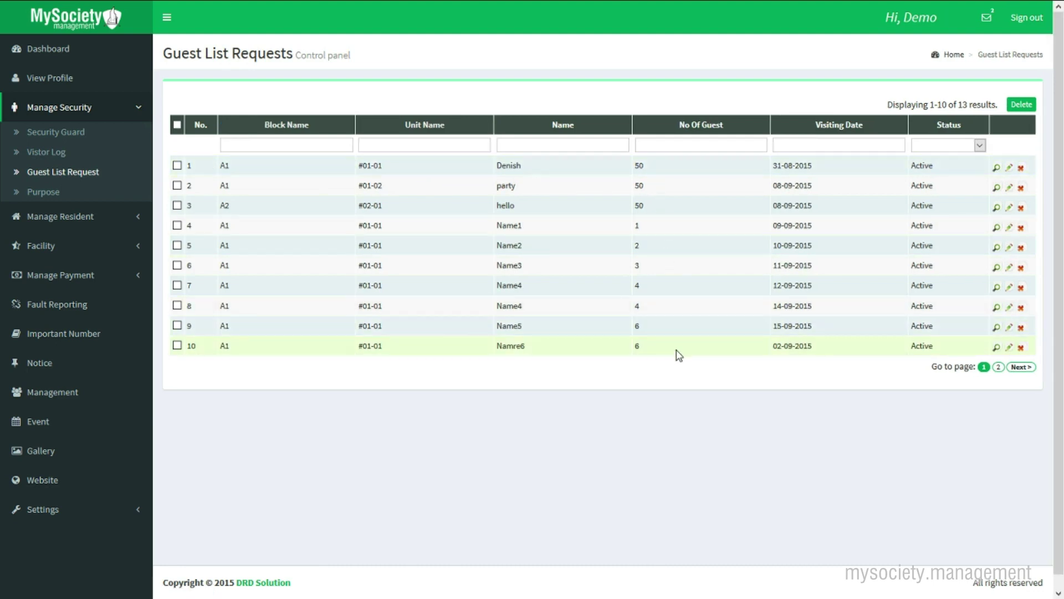
pyautogui.click(44, 192)
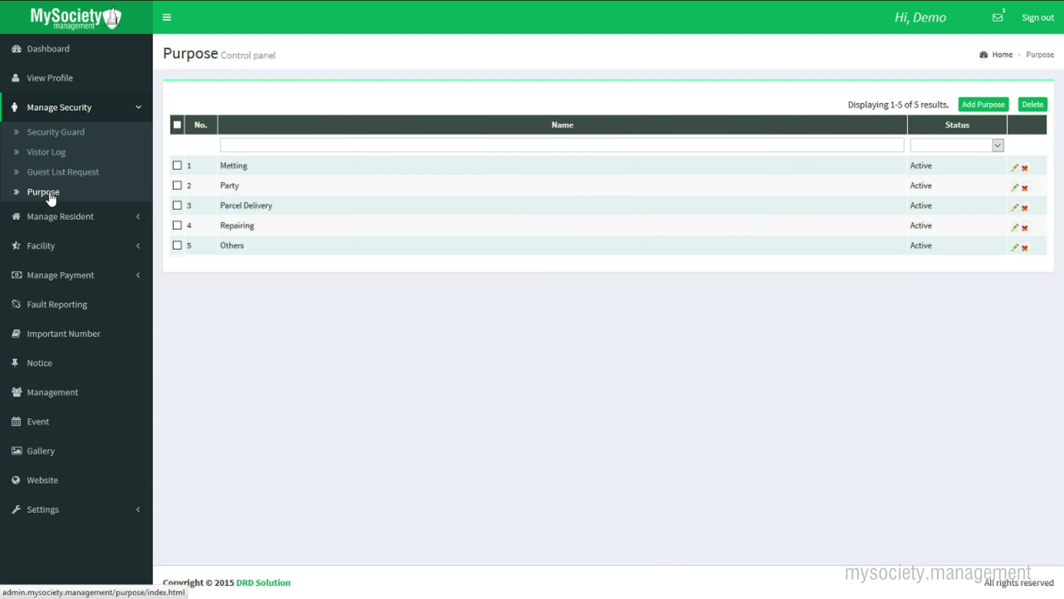
# Step: Review the Block, Unit and Resident lists and show the resident CSV import form
pyautogui.click(111, 218)
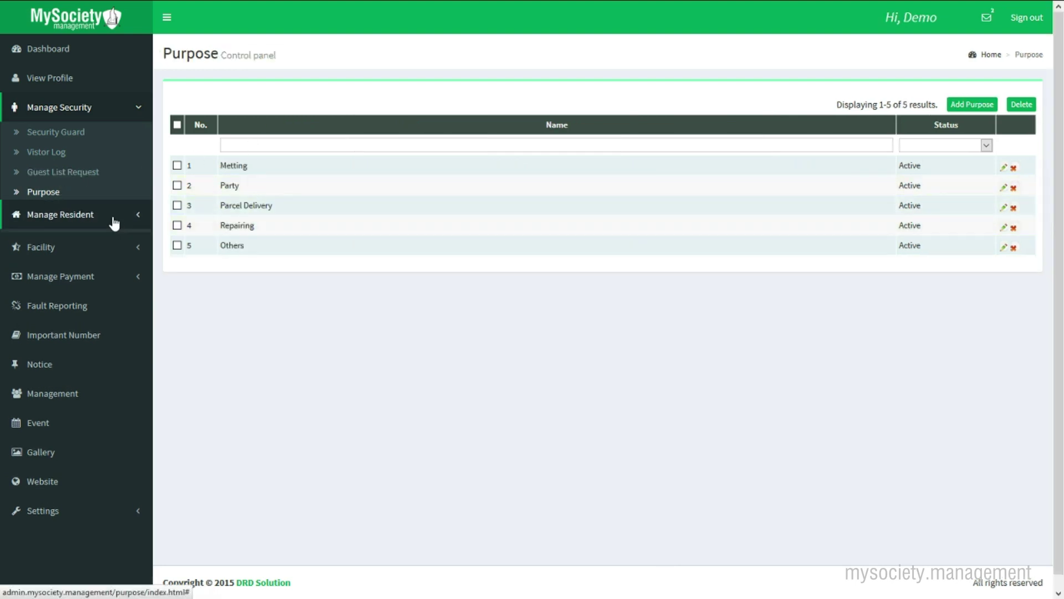
pyautogui.click(55, 166)
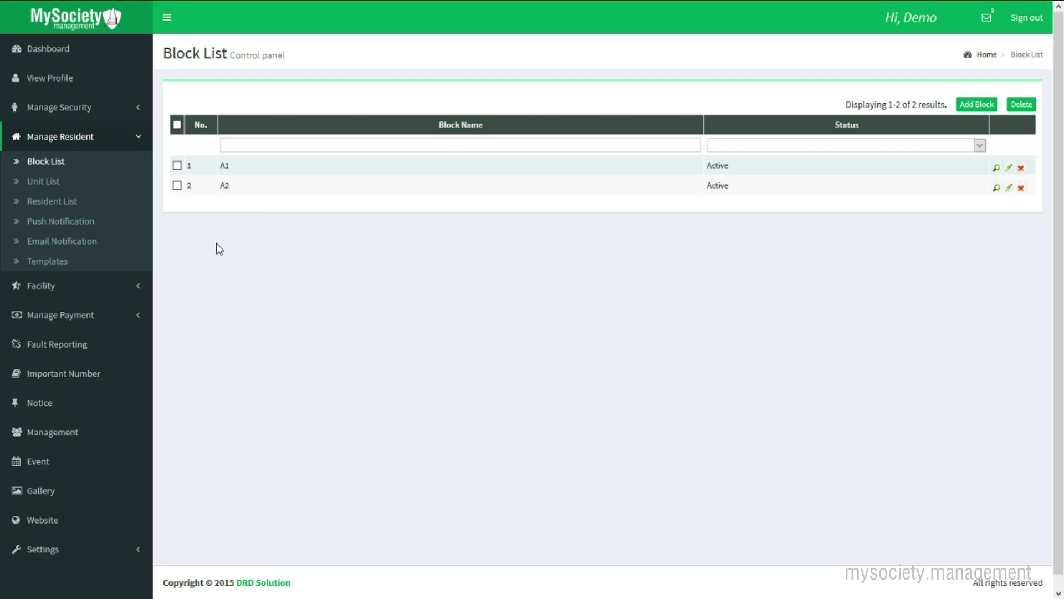
pyautogui.click(54, 186)
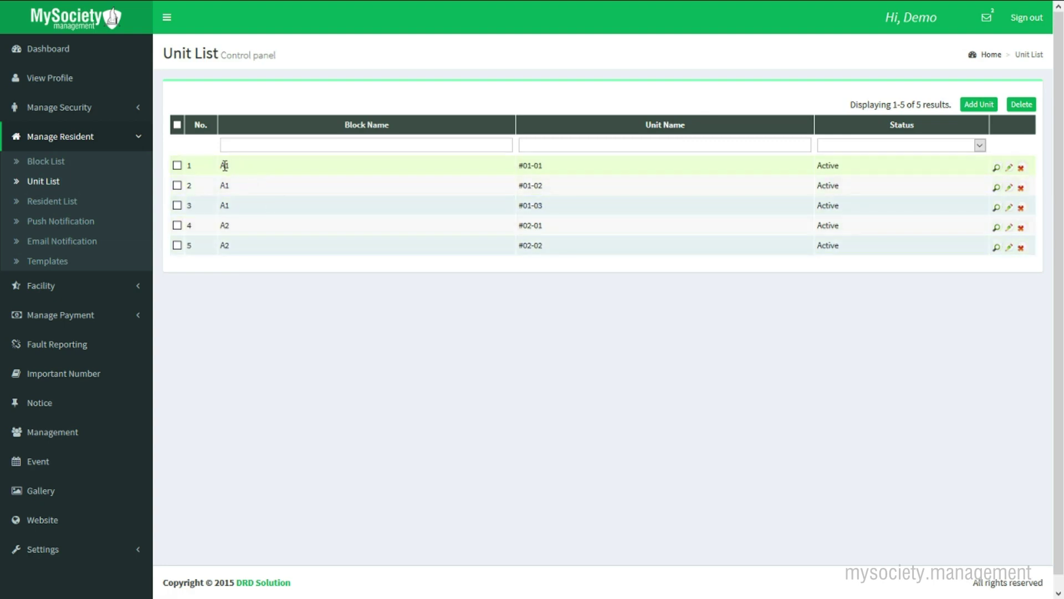
pyautogui.click(63, 203)
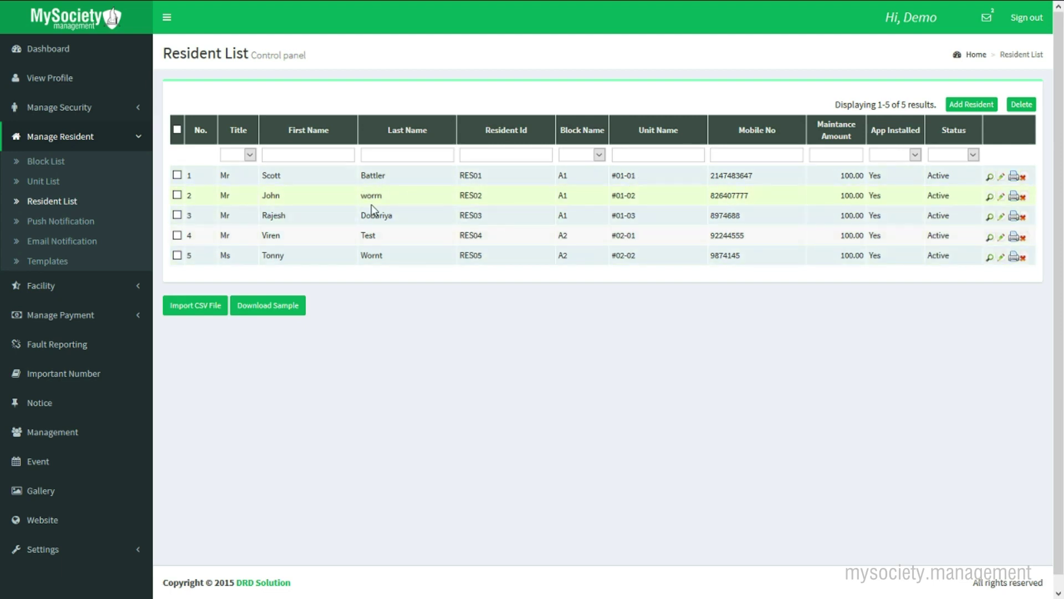
pyautogui.click(204, 308)
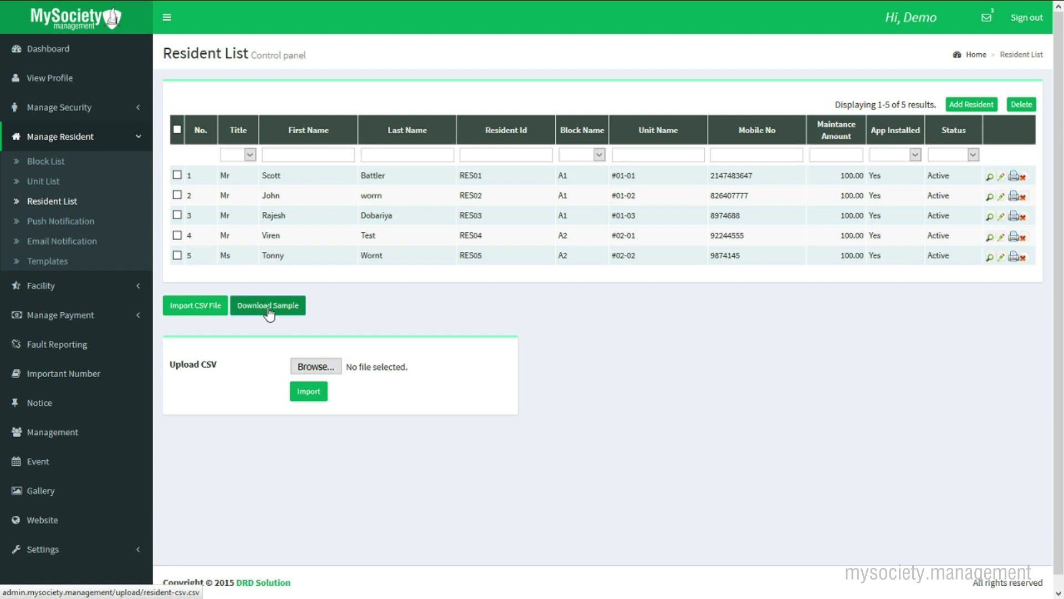
# Step: Review the Push Notification, Email Notification and Templates lists
pyautogui.click(90, 227)
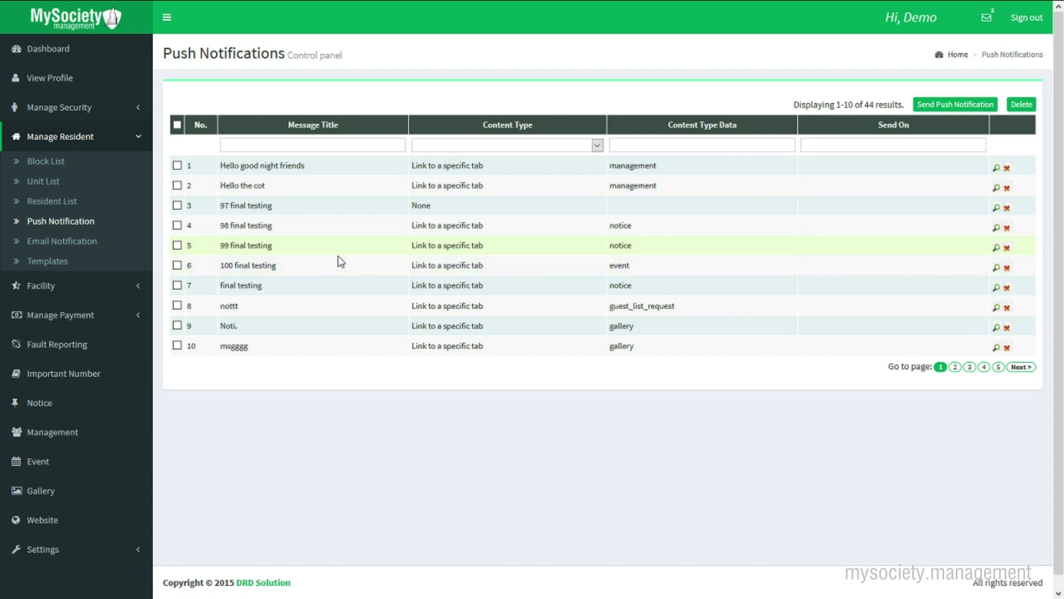
pyautogui.click(89, 247)
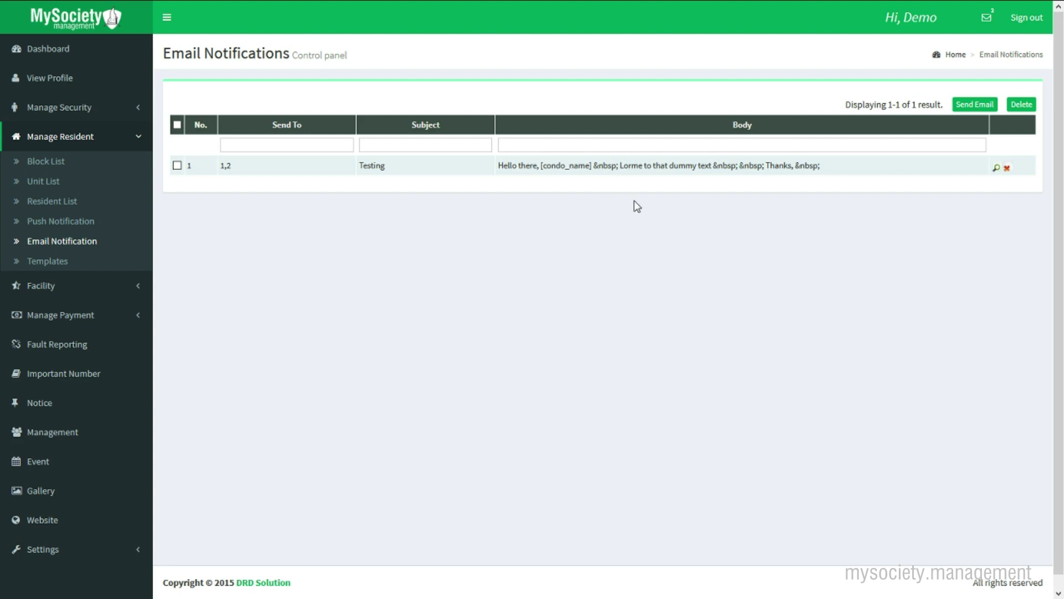
pyautogui.click(47, 266)
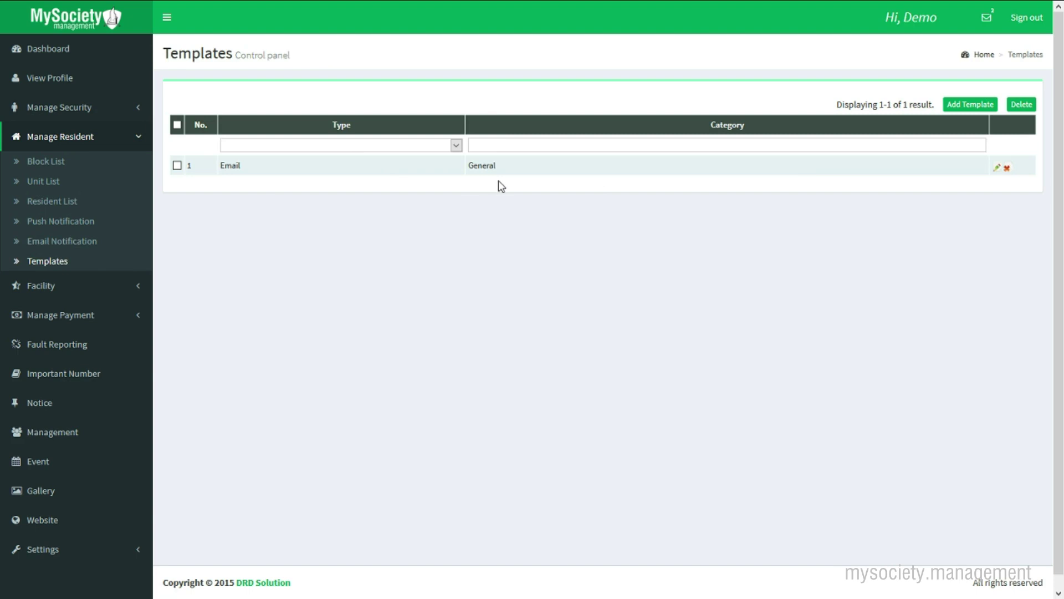
# Step: Review the Facilities, Bookings and Block Resident lists, highlighting an unlock date
pyautogui.click(127, 287)
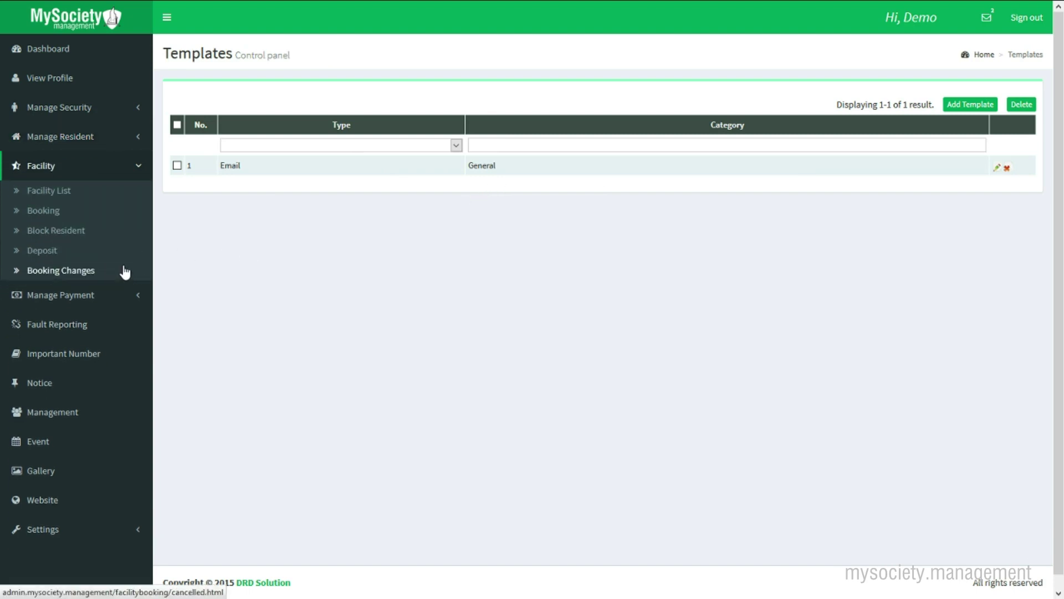
pyautogui.click(55, 201)
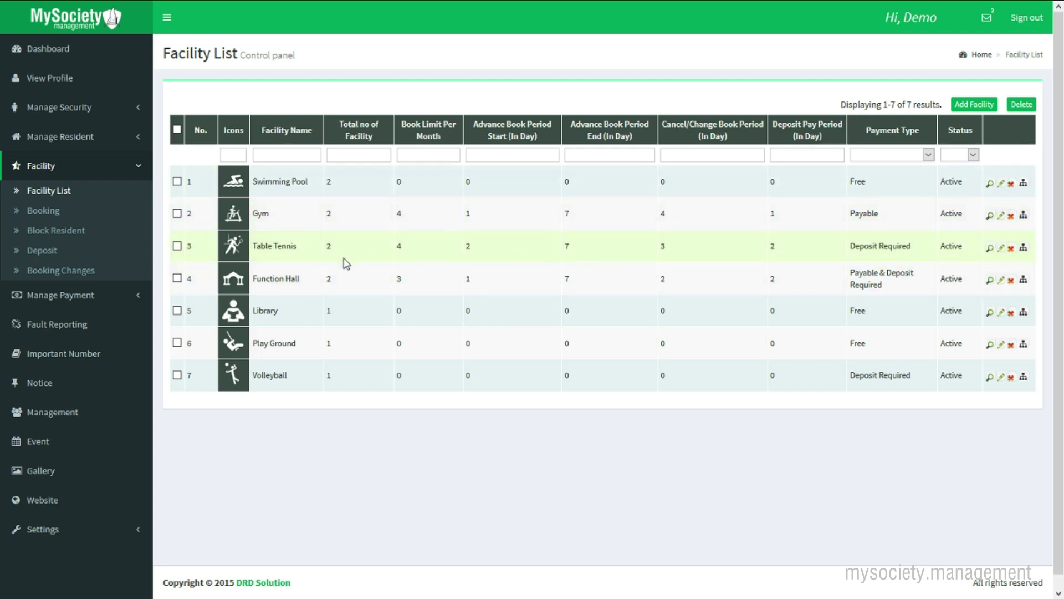
pyautogui.click(44, 215)
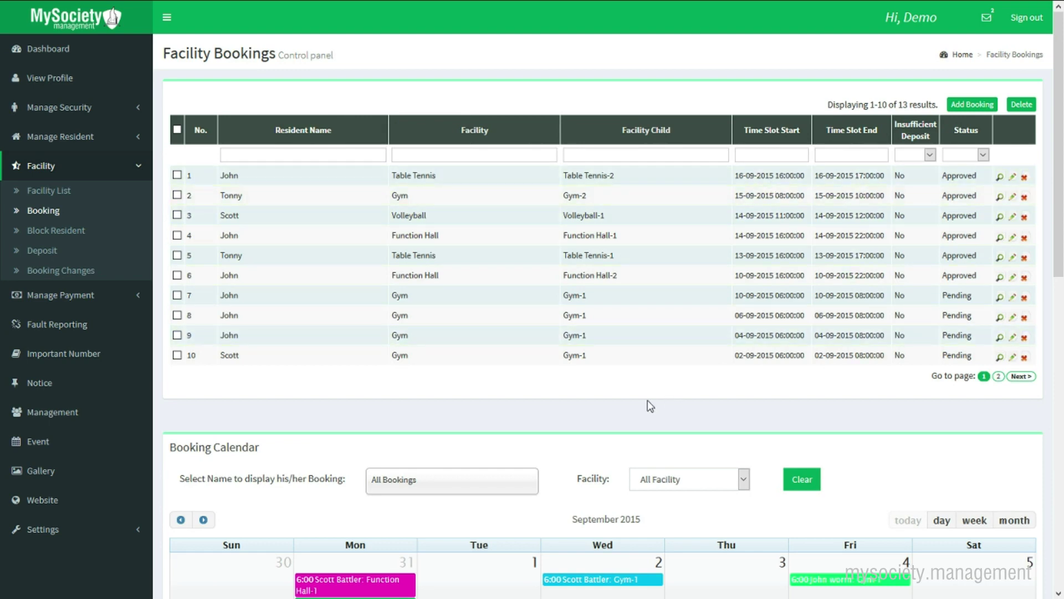
pyautogui.scroll(-4, 603, 396)
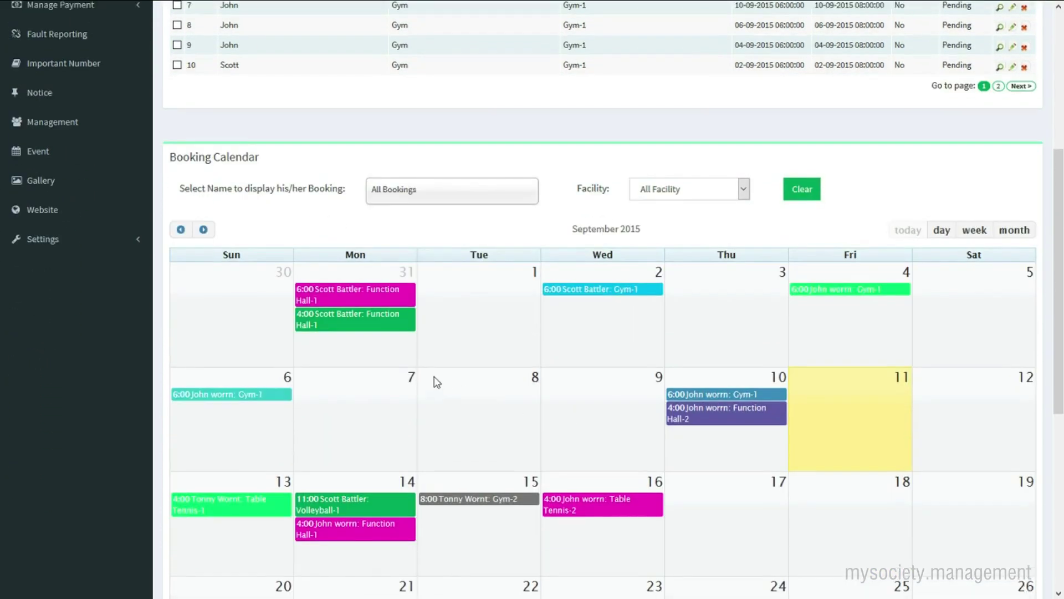
pyautogui.scroll(4, 435, 380)
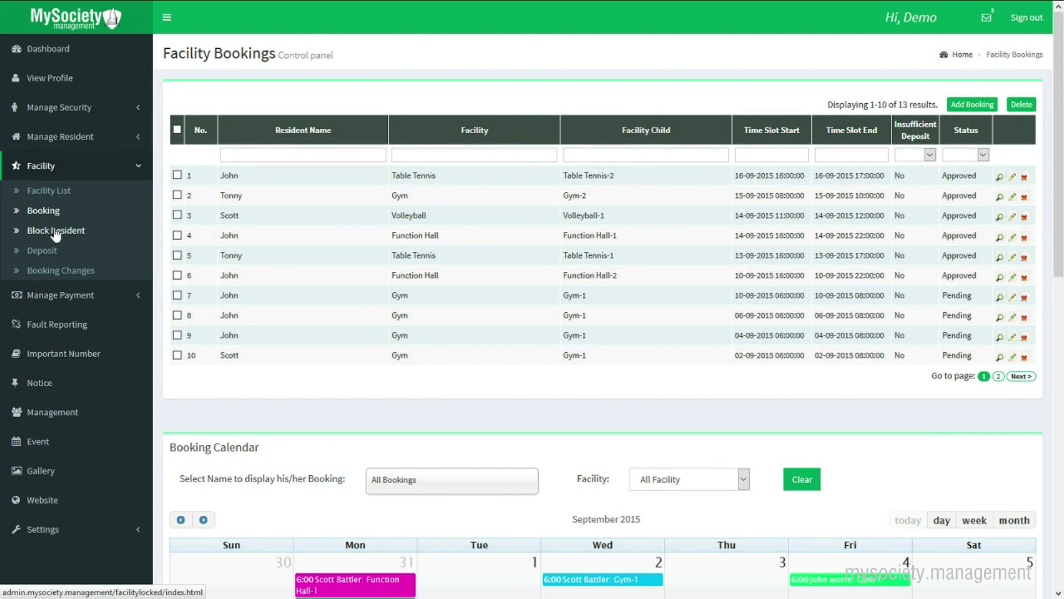
pyautogui.click(56, 235)
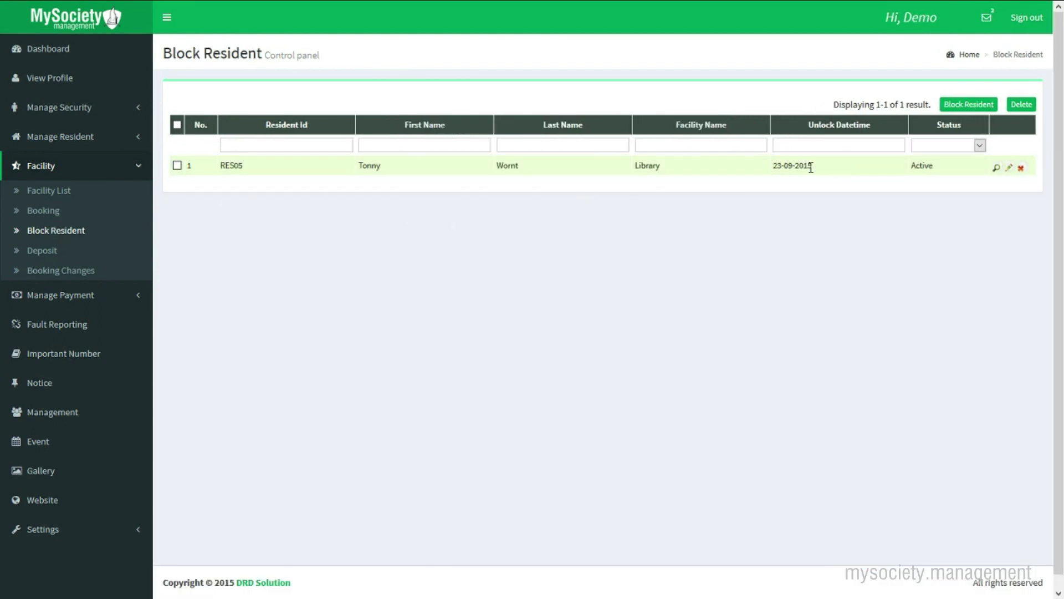
pyautogui.moveTo(813, 163); pyautogui.dragTo(771, 166)
# Step: Review the Deposit records and the Booking Changes overview
pyautogui.click(29, 252)
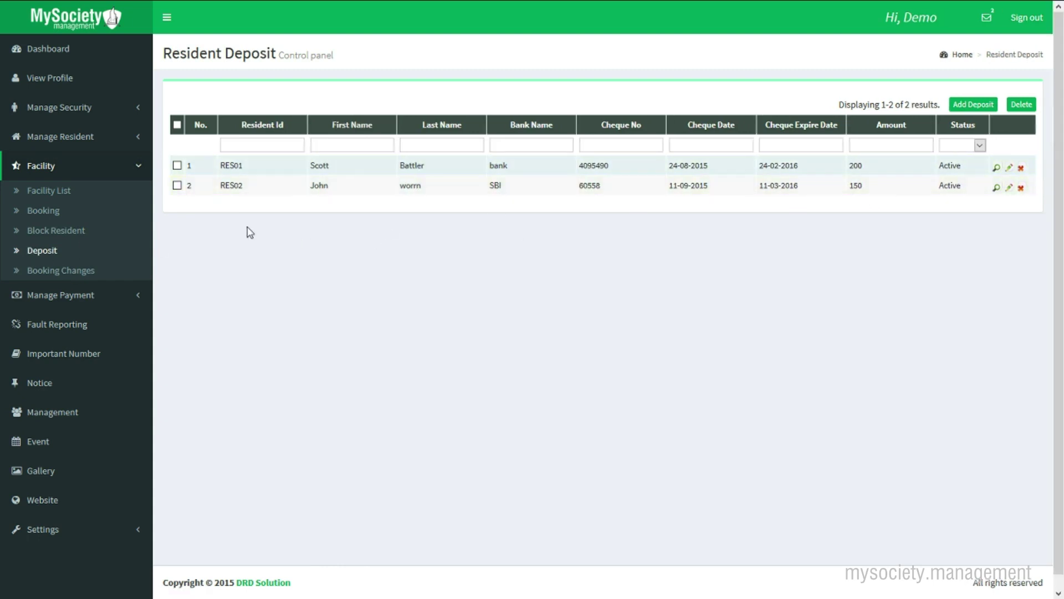
pyautogui.click(82, 272)
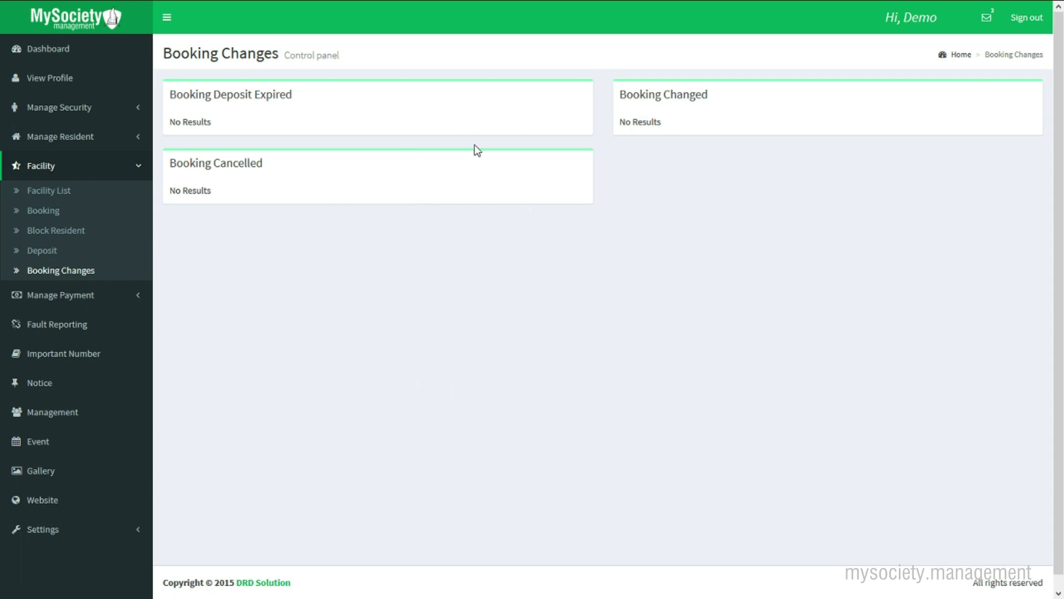
pyautogui.click(117, 296)
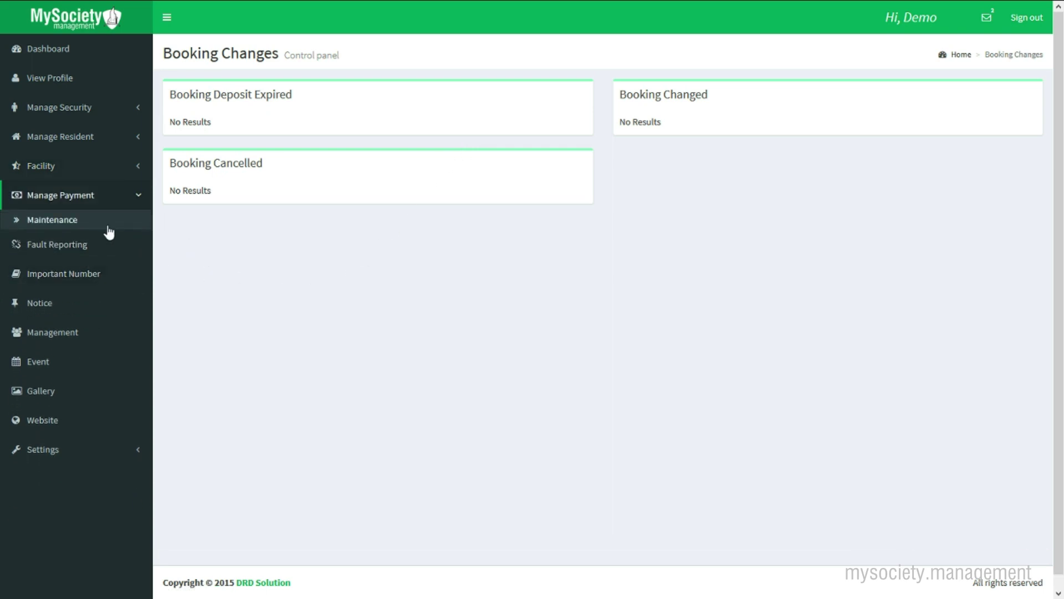
# Step: Review the Maintenance payments overview and the Fault Reportings list
pyautogui.click(58, 226)
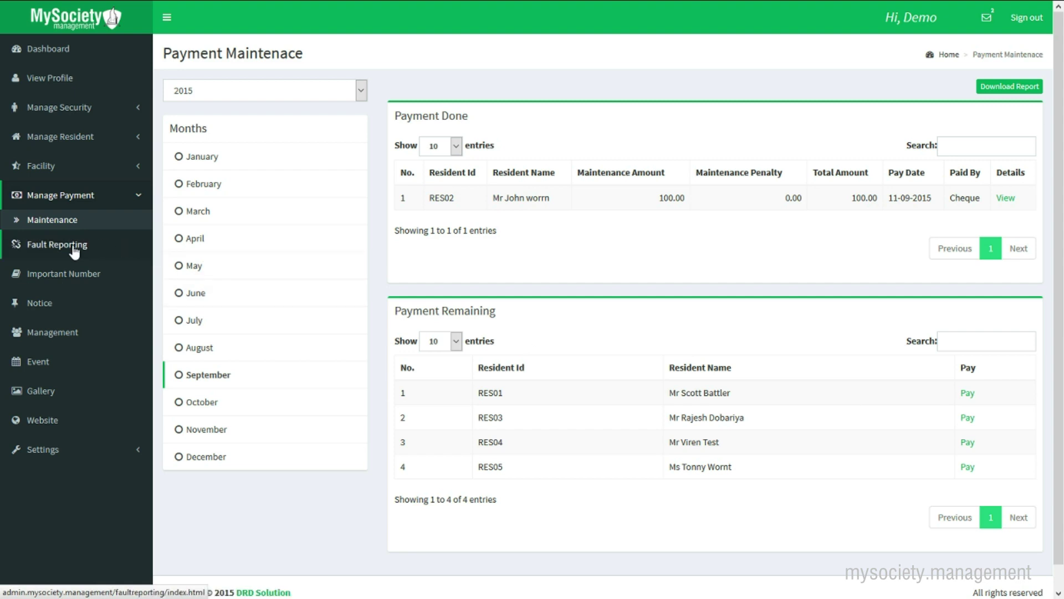
pyautogui.click(73, 252)
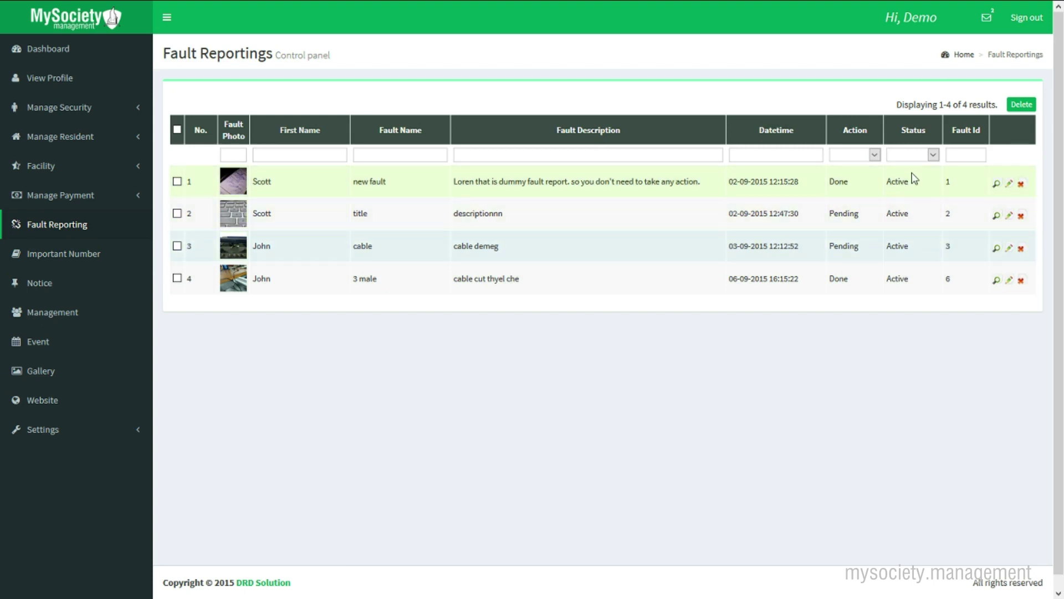
# Step: Check the messages dropdown, then review Important Numbers, Notices and Management members
pyautogui.click(986, 16)
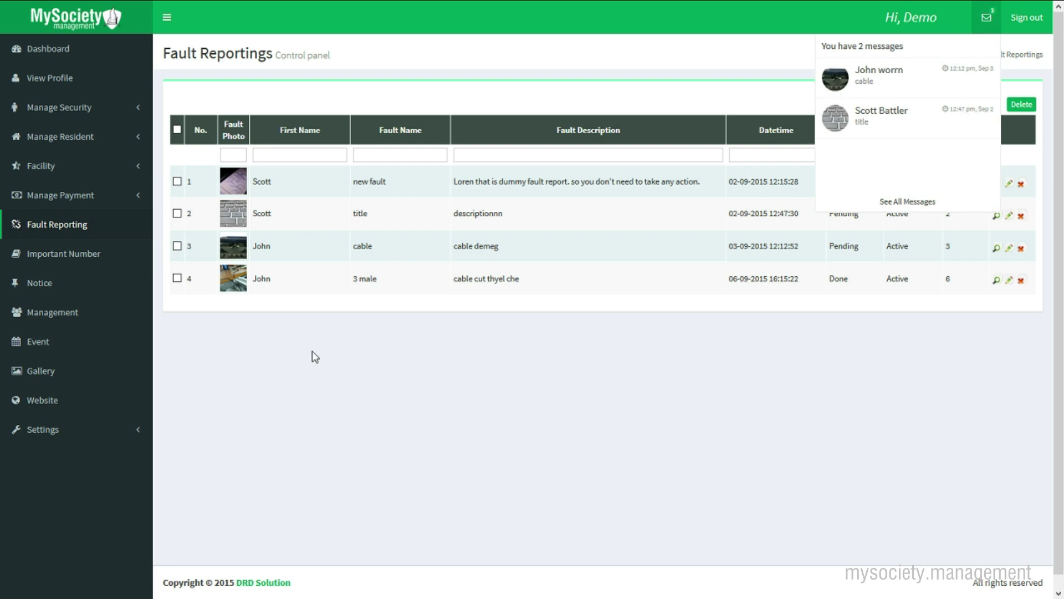
pyautogui.click(355, 383)
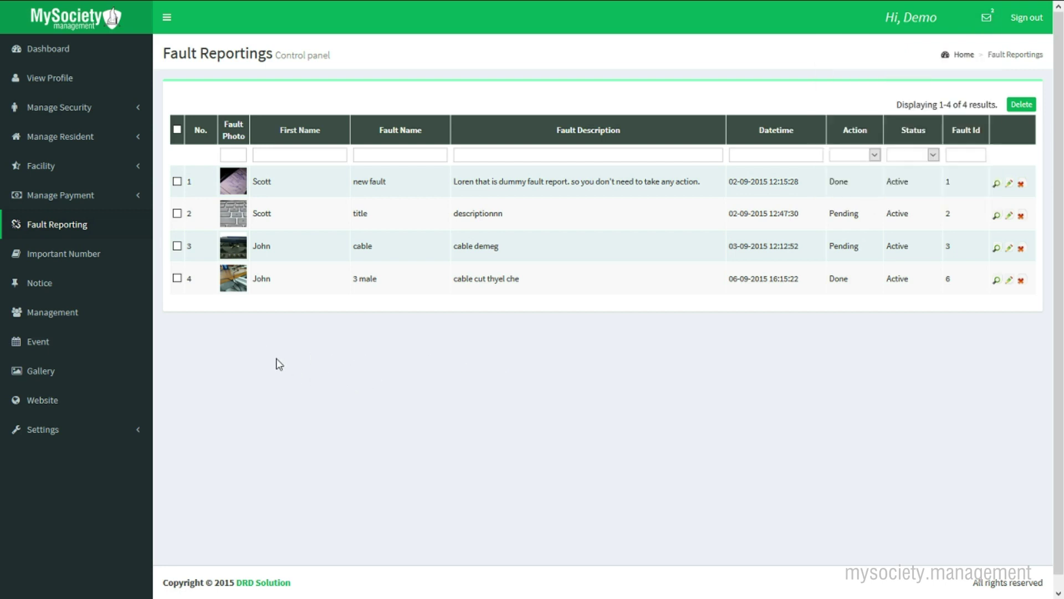
pyautogui.click(90, 257)
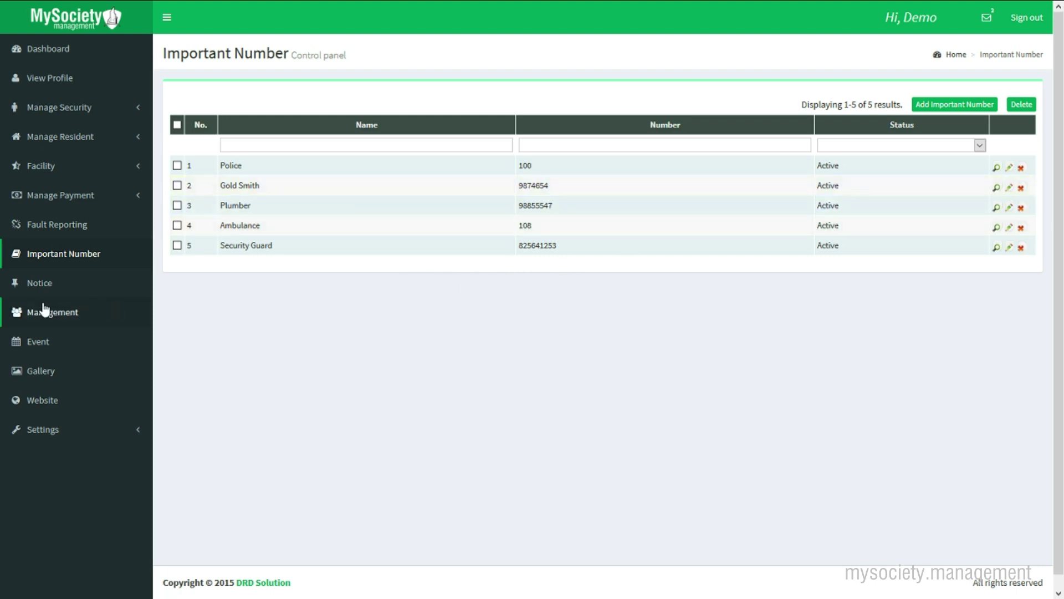
pyautogui.click(38, 285)
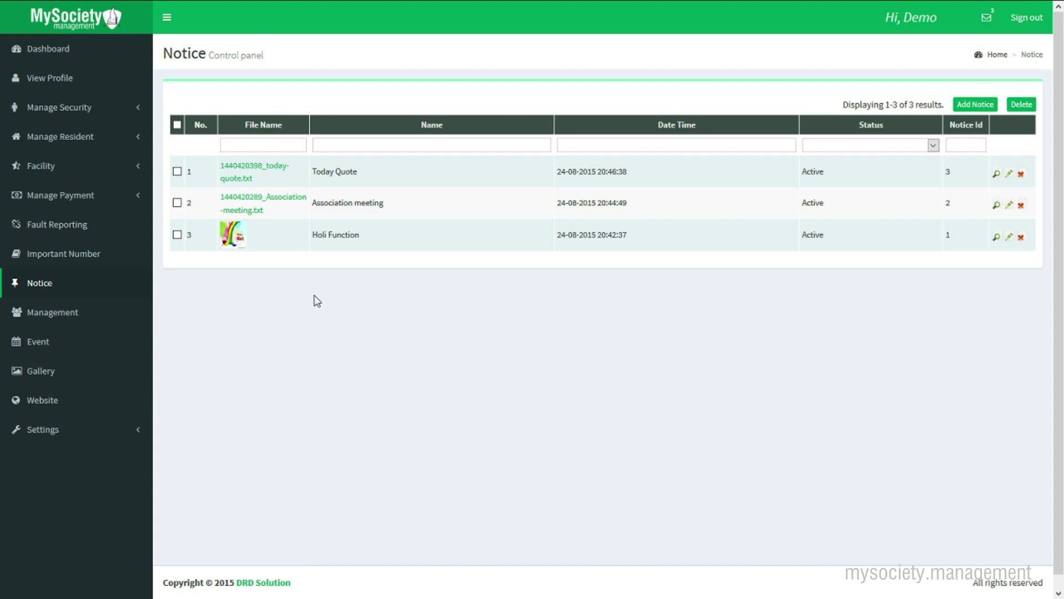
pyautogui.click(74, 318)
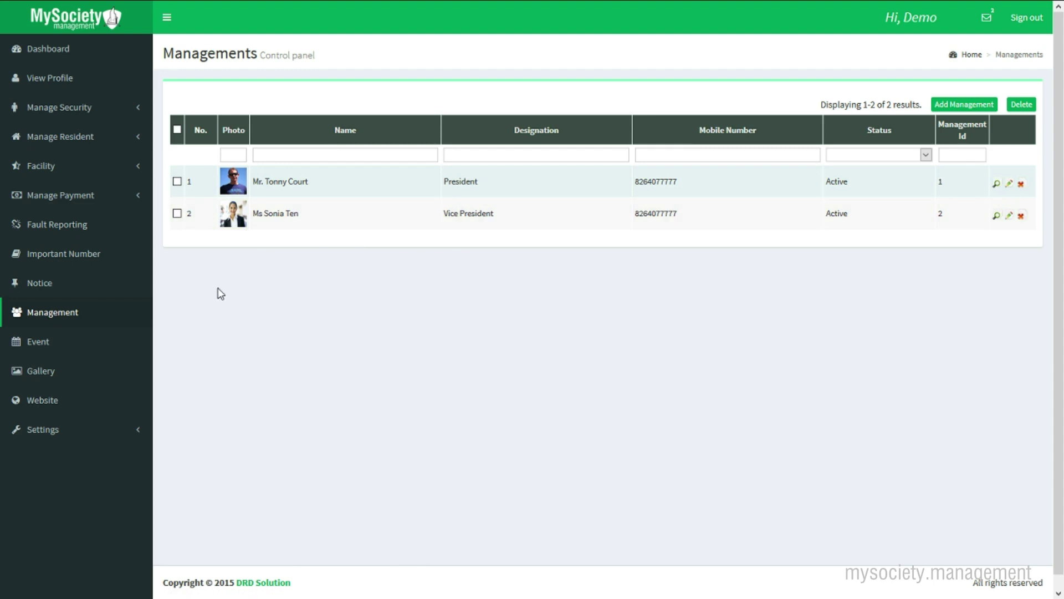
# Step: Review the Events list, highlighting the Invitation type, then the Galleries list
pyautogui.click(52, 342)
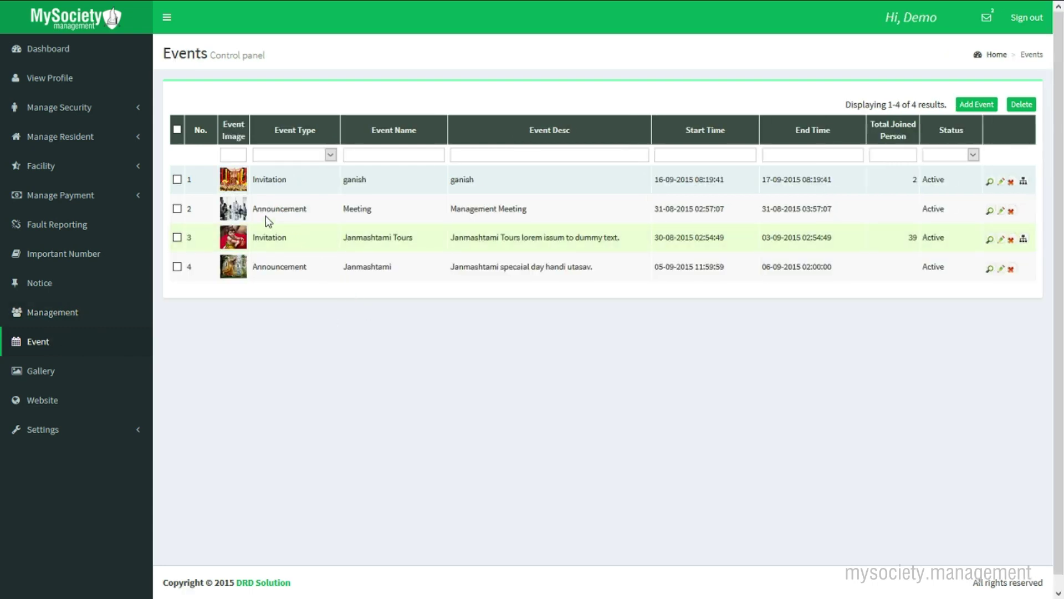
pyautogui.moveTo(250, 209); pyautogui.dragTo(309, 210)
pyautogui.doubleClick(262, 180)
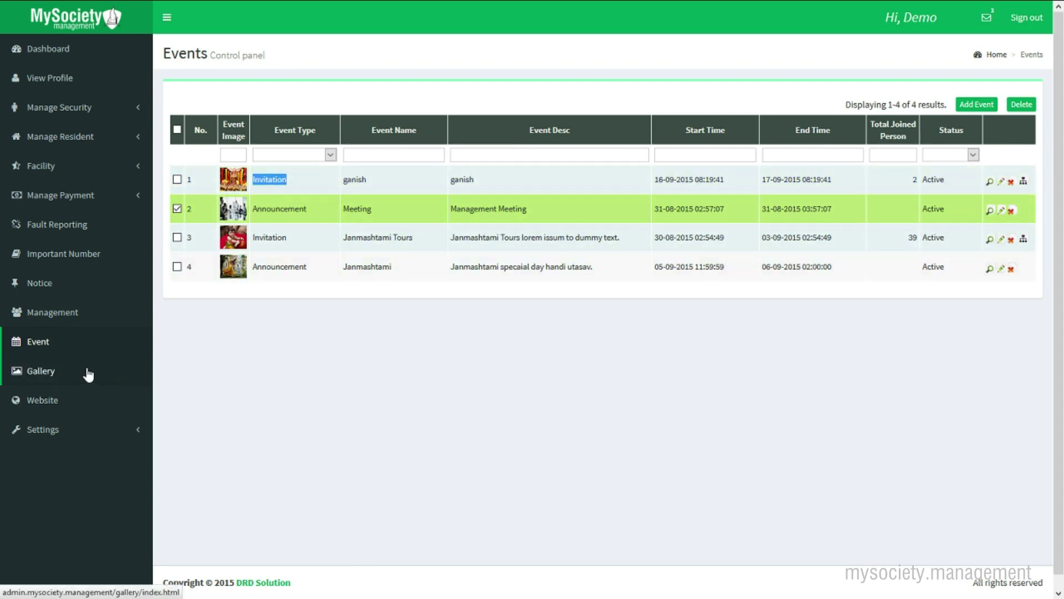
pyautogui.click(88, 375)
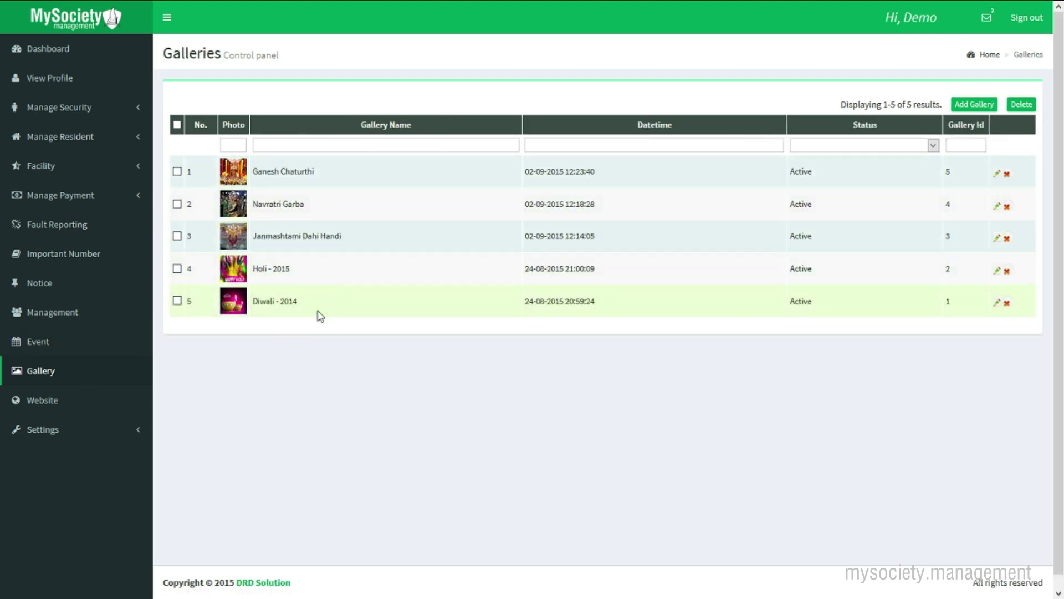
# Step: Review the Websites list, then Tab Configuration and Home Slider under Settings
pyautogui.click(34, 399)
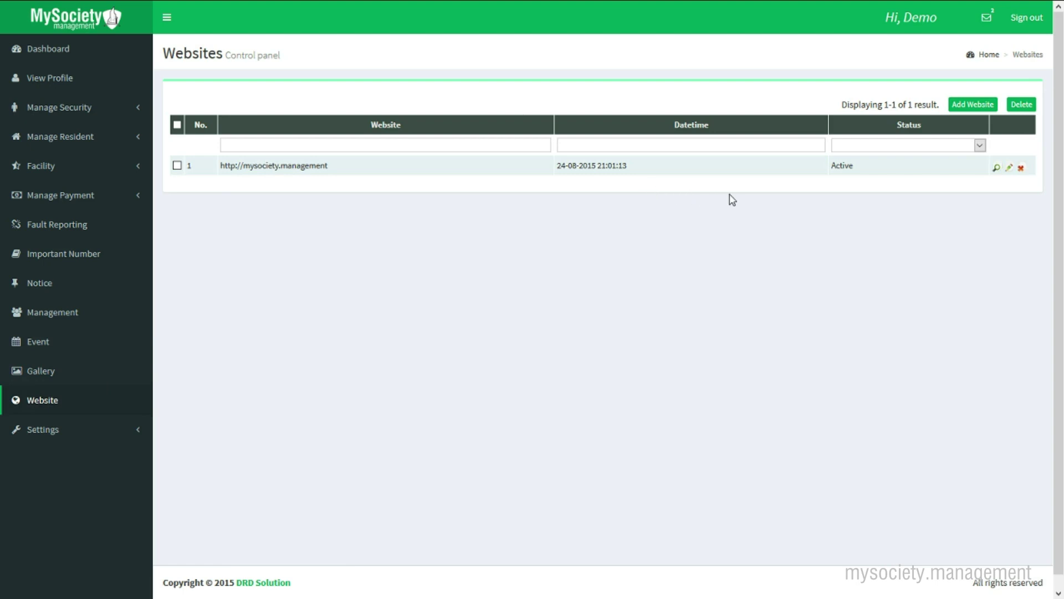
pyautogui.click(93, 439)
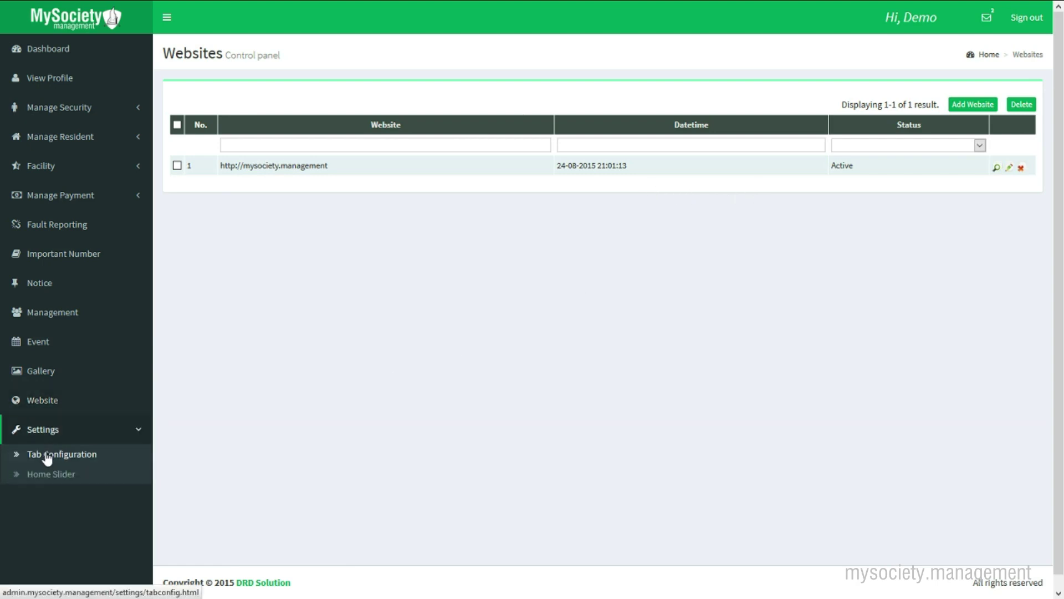
pyautogui.click(47, 455)
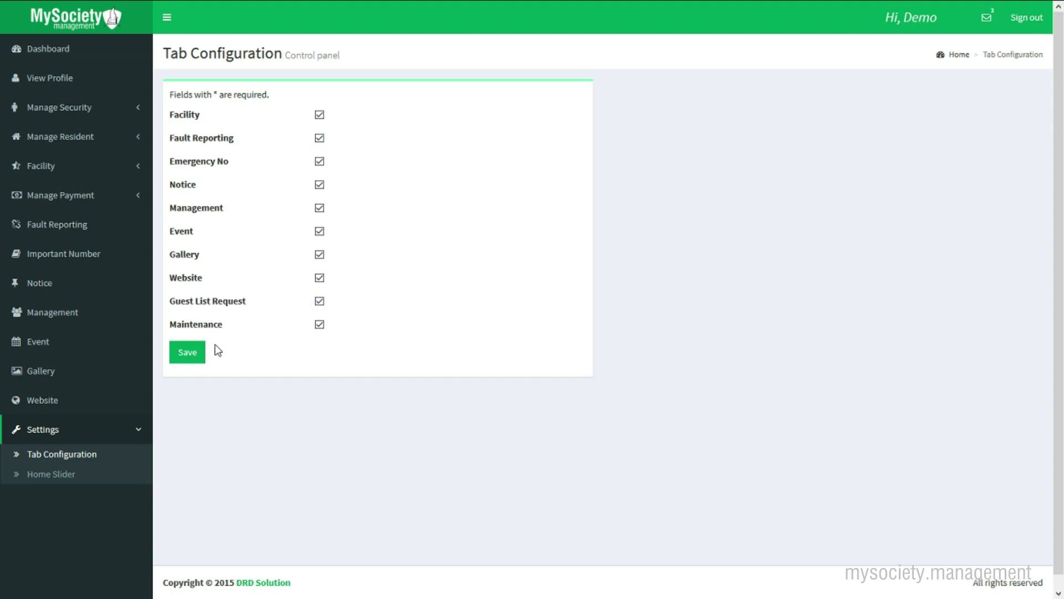
pyautogui.click(65, 479)
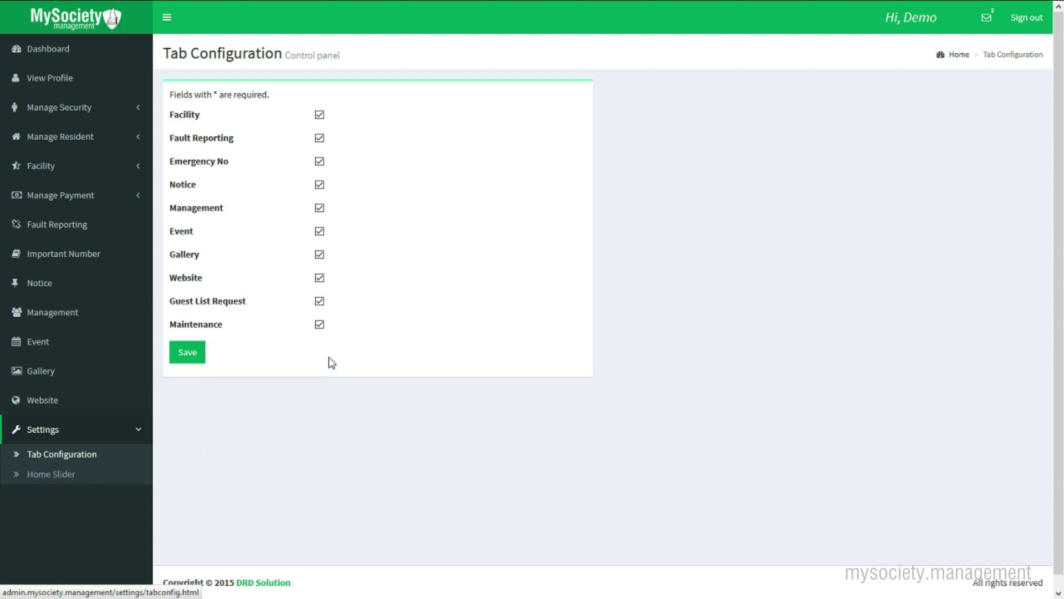